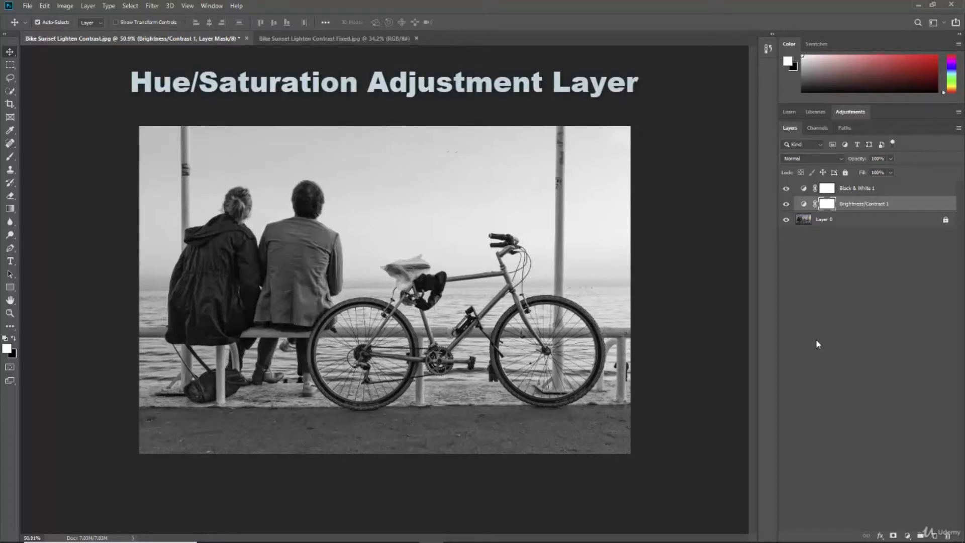
Step: Open Girl smile grey.jpg from the course pictures folder
key("ctrl")
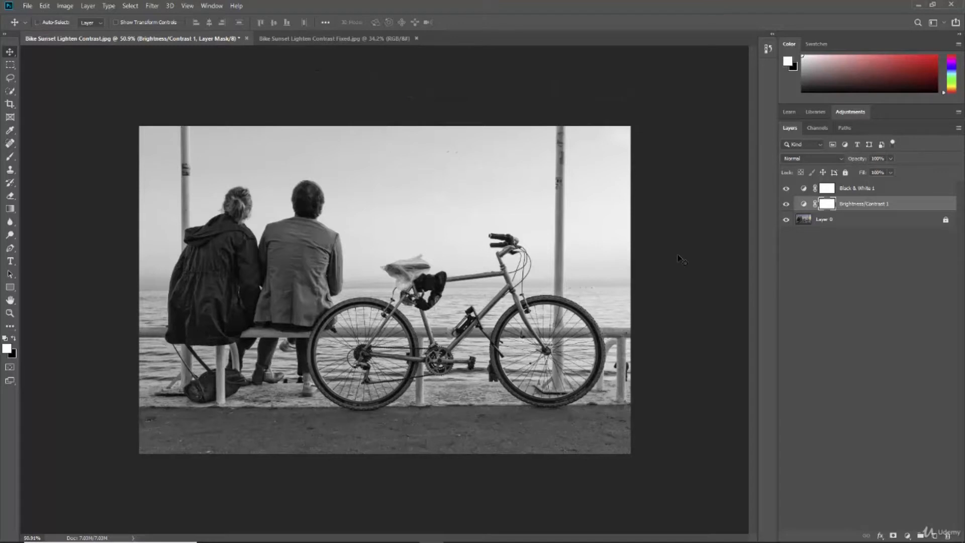
key("ctrl+o")
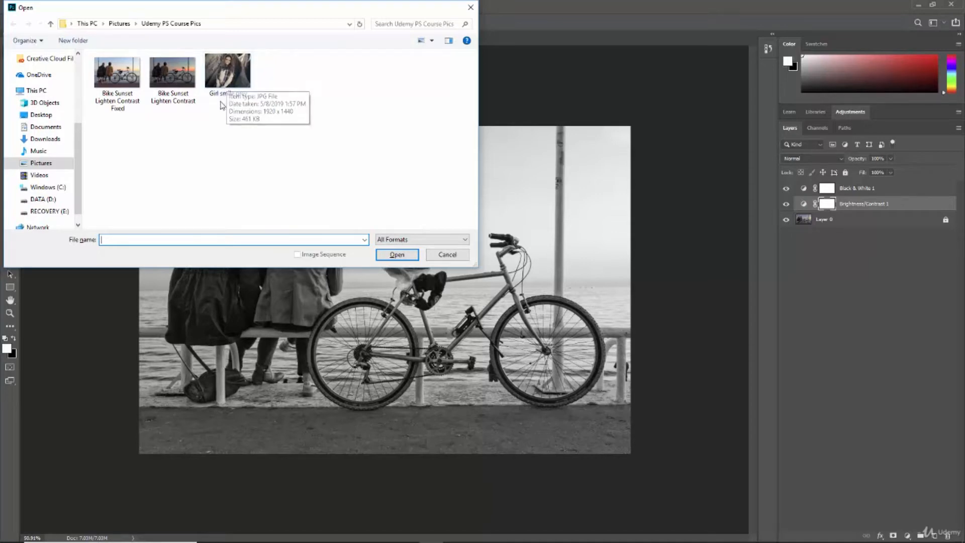
left_click(229, 73)
left_click(397, 254)
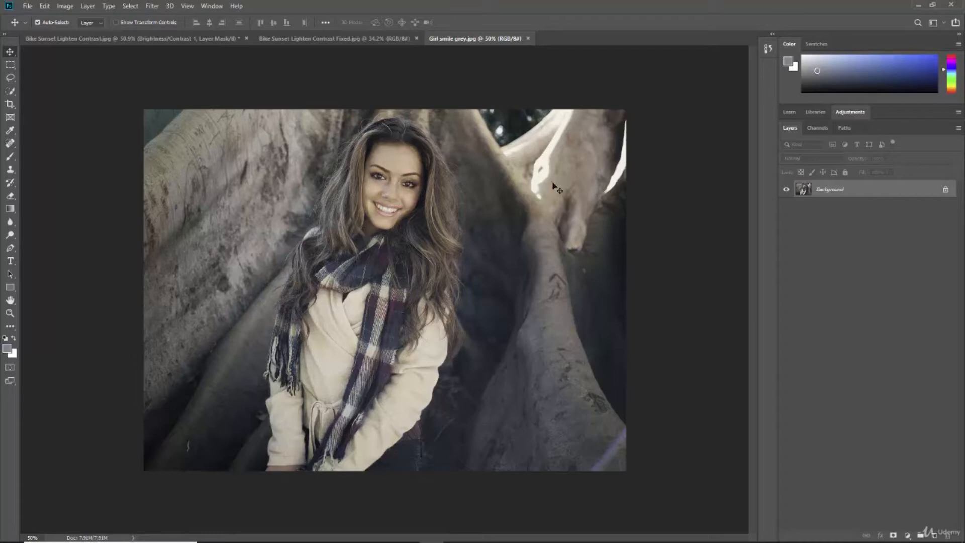
Step: Open Girl smile Fixed.jpg as a second document
key("ctrl")
key("ctrl+o")
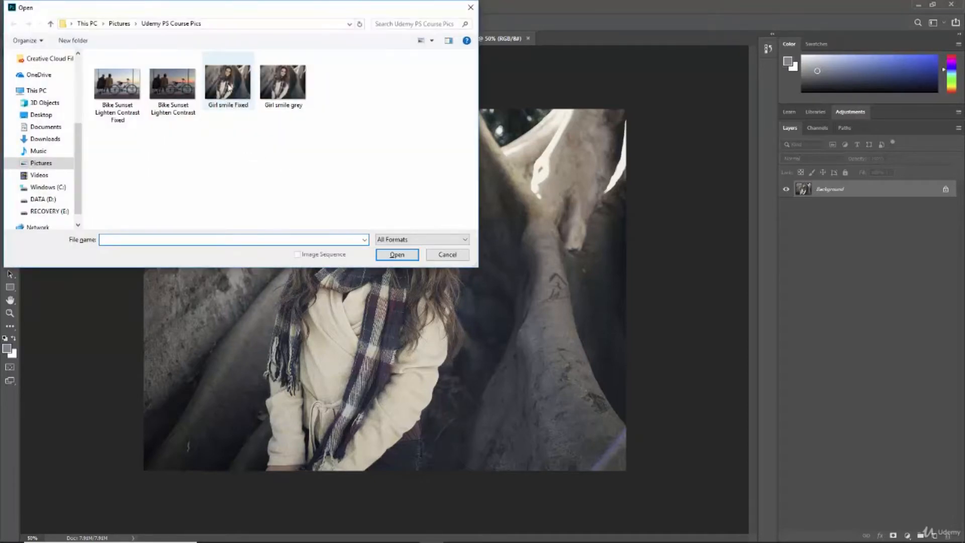
double_click(229, 86)
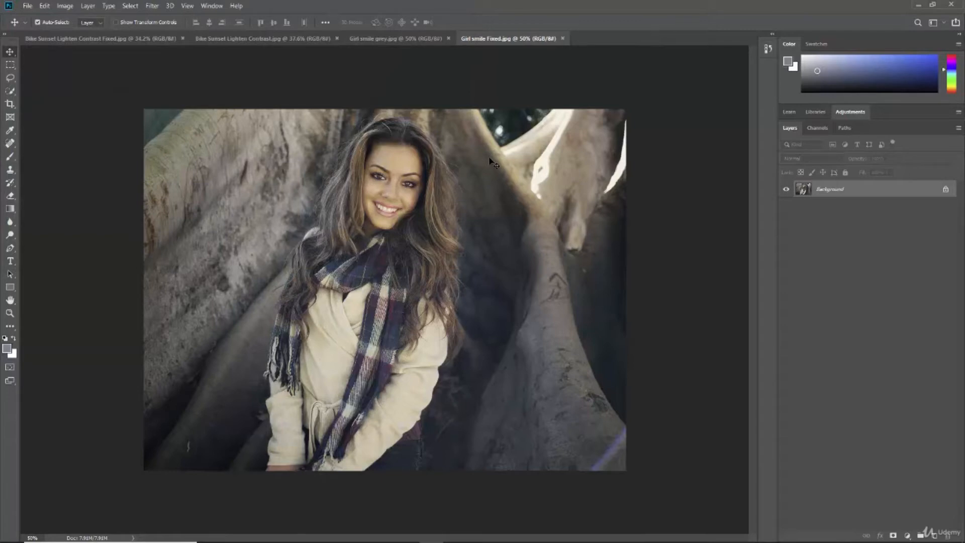
Step: Close both Bike Sunset documents and arrange the two portraits 2-up Vertical
left_click(183, 39)
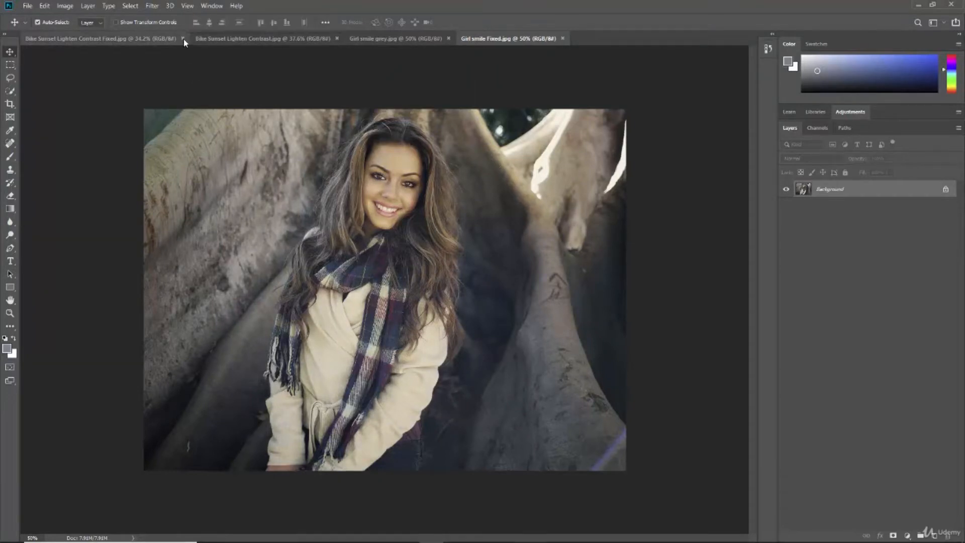
left_click(167, 38)
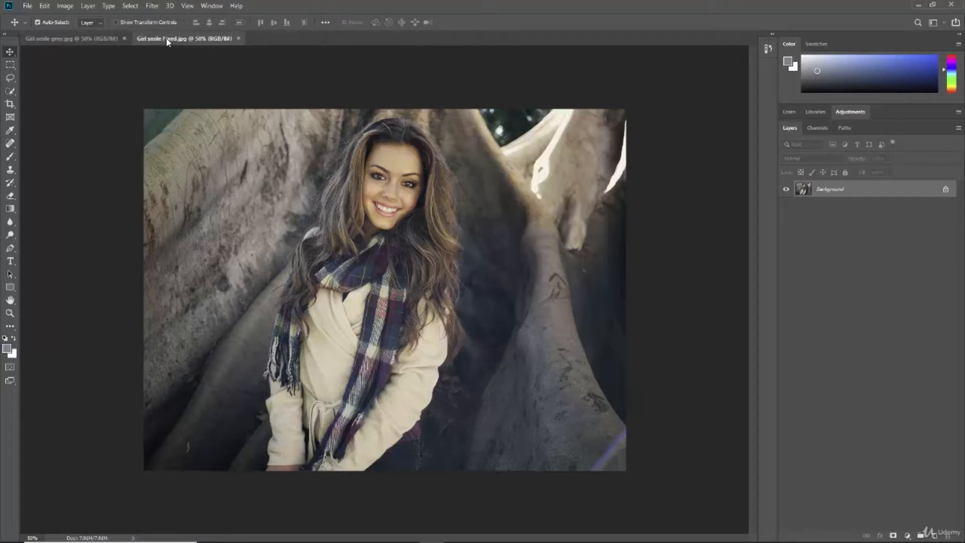
left_click(213, 6)
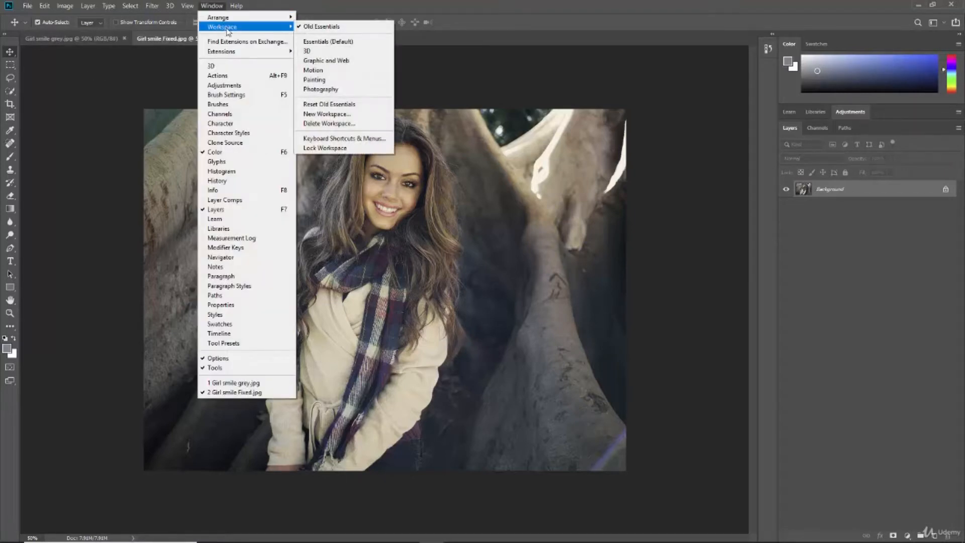
mouse_move(234, 17)
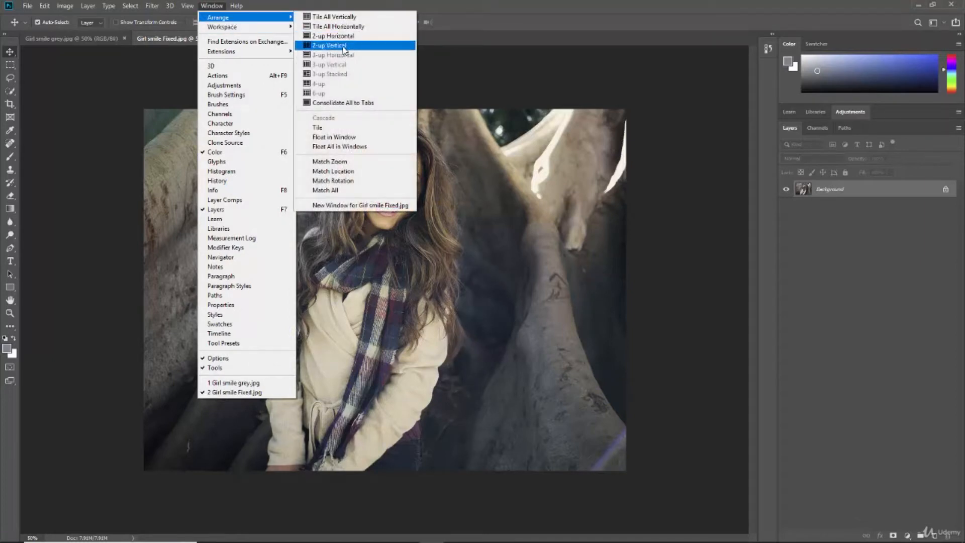
left_click(344, 47)
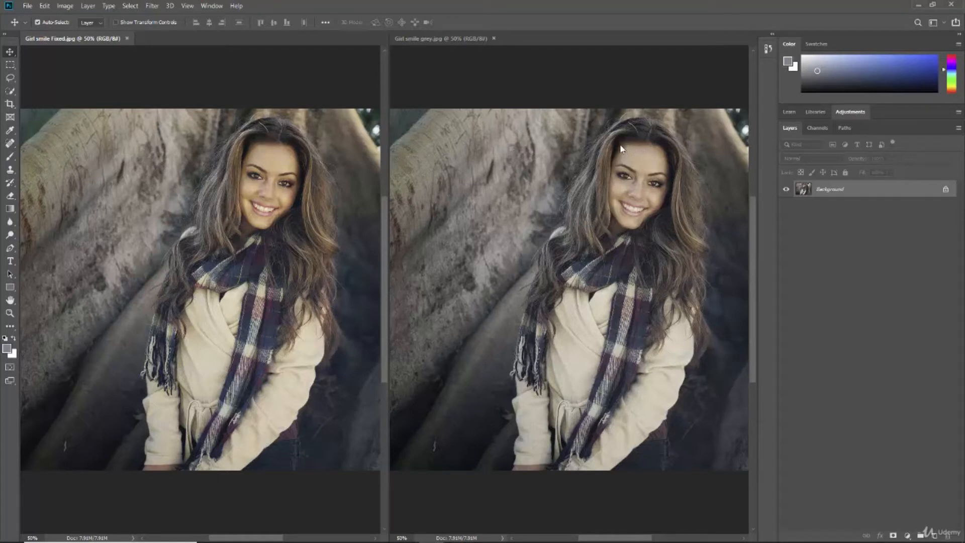
Step: Make Girl smile grey active and consolidate all documents back into tabs
left_click(466, 41)
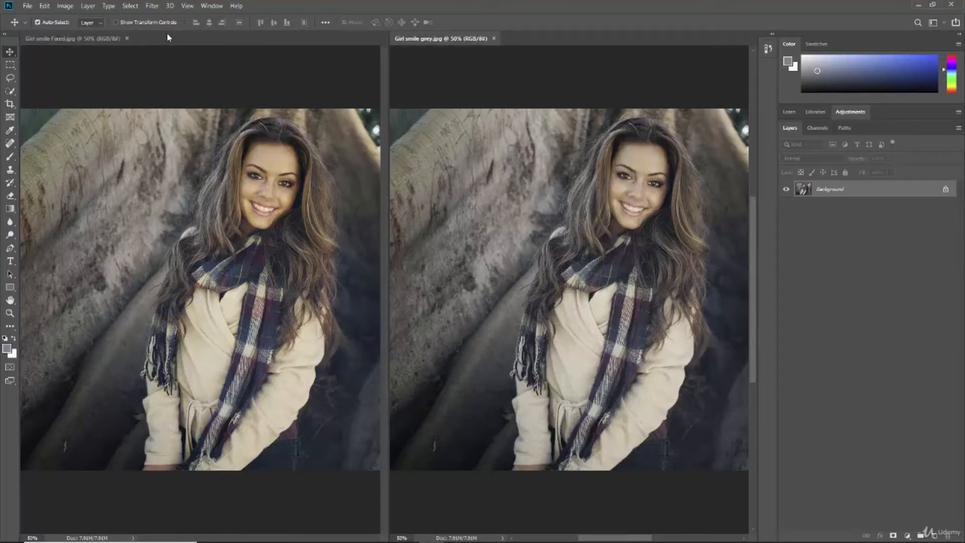
left_click(208, 7)
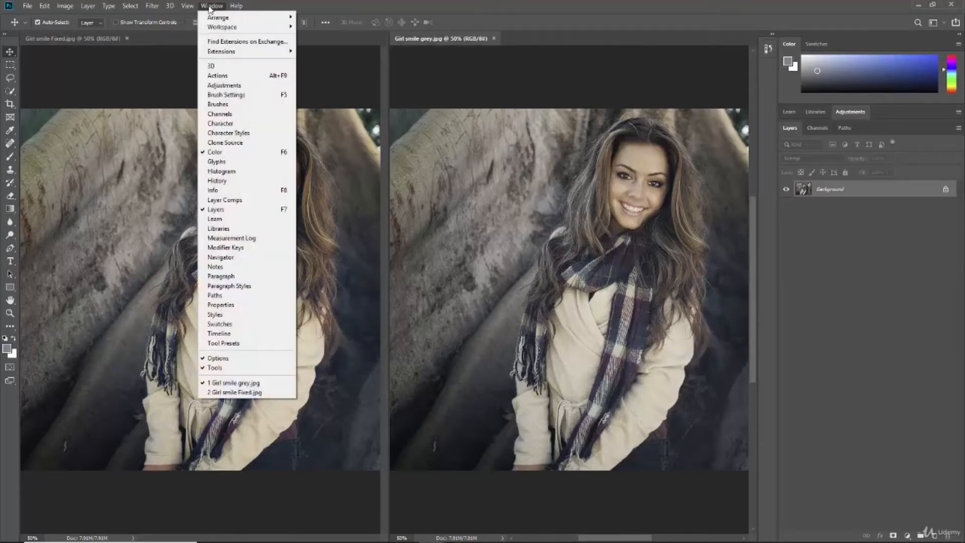
mouse_move(222, 19)
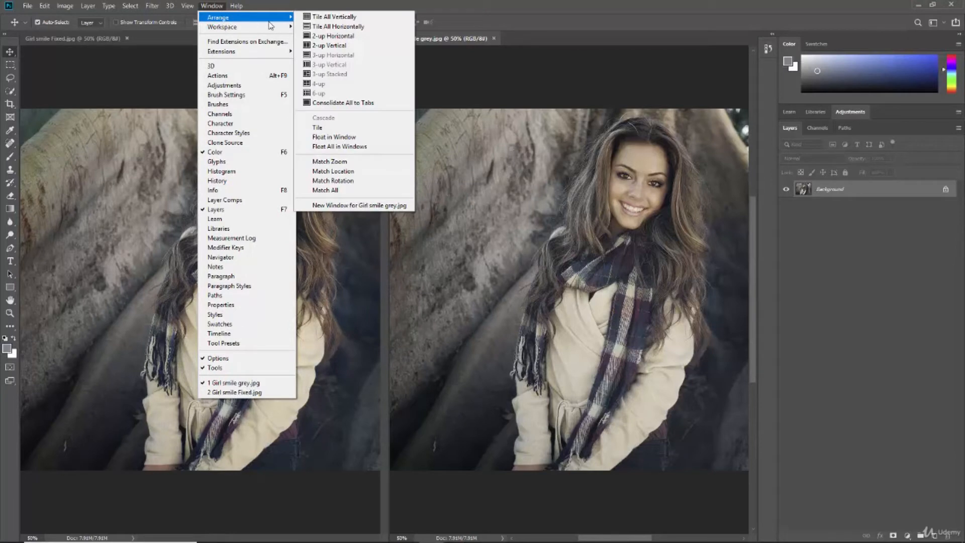
left_click(347, 103)
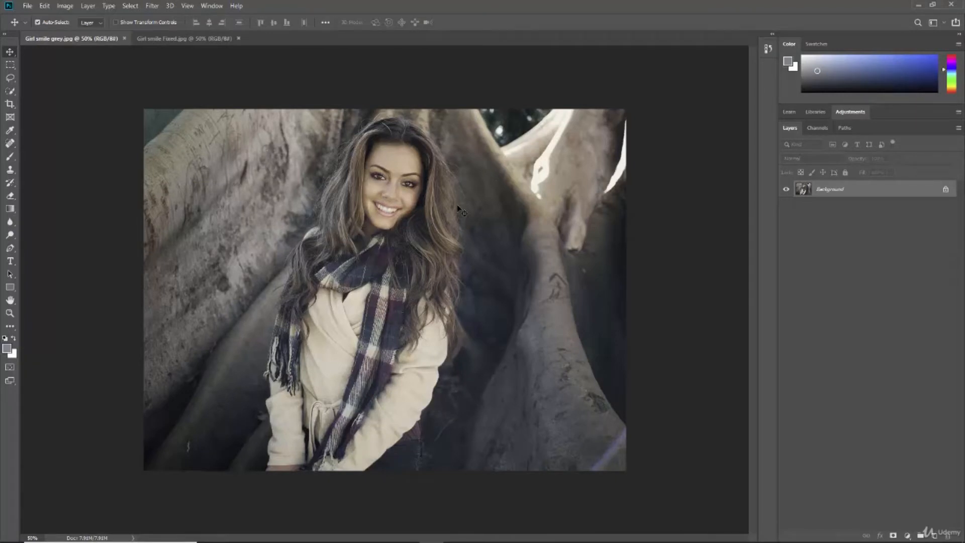
Step: Add a Hue/Saturation adjustment layer above the Background of Girl smile grey
left_click(851, 114)
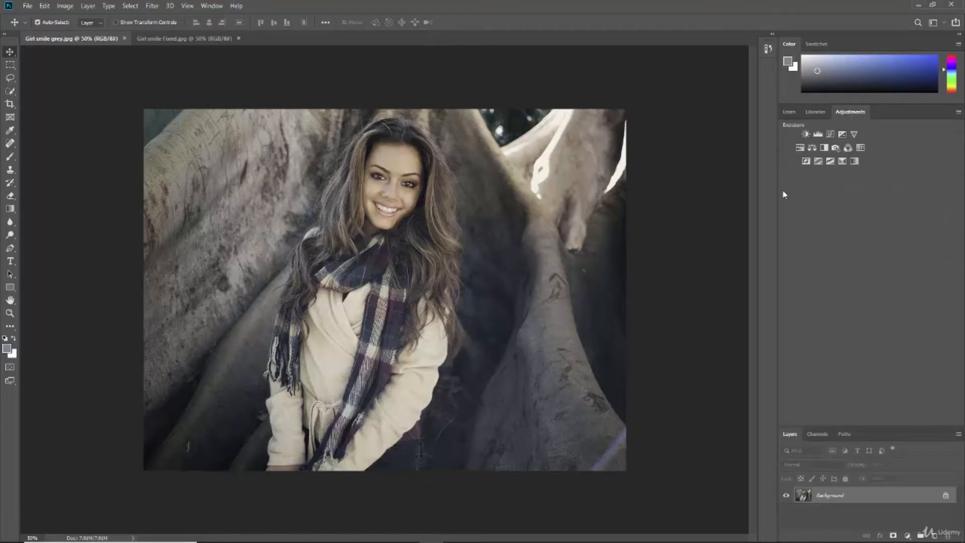
left_click(846, 114)
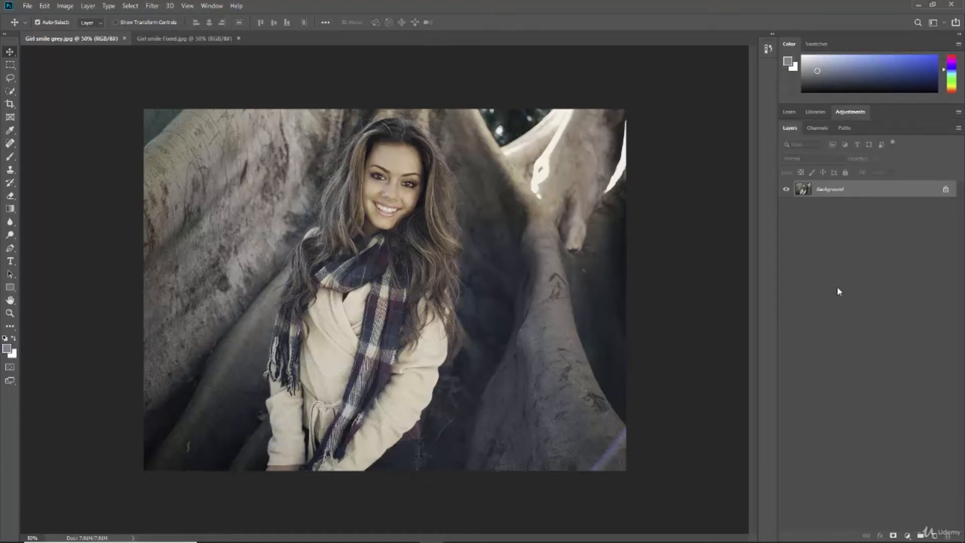
left_click(907, 536)
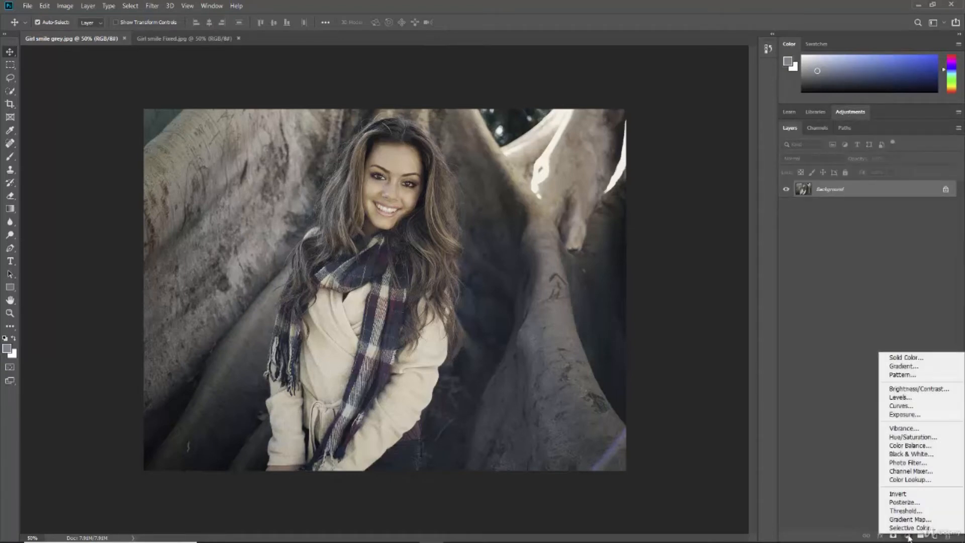
left_click(912, 439)
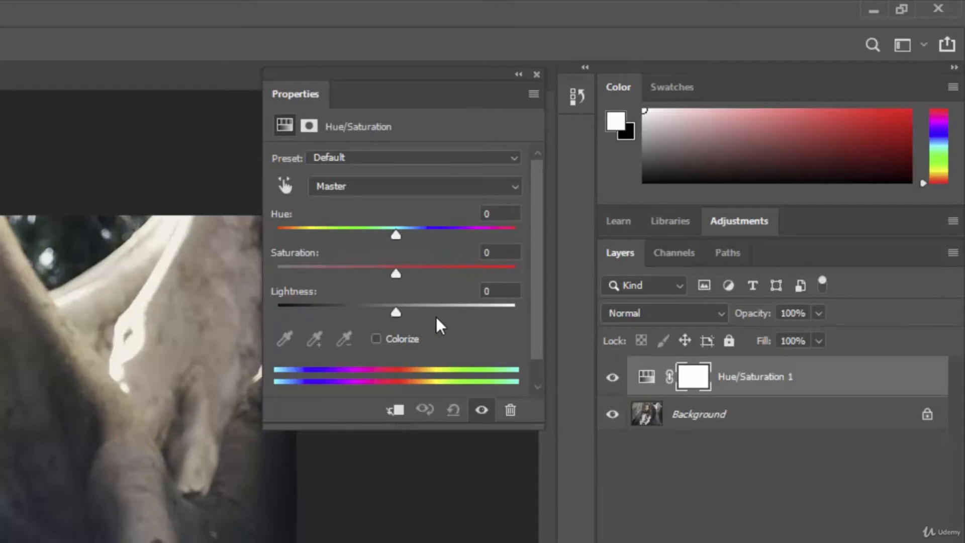
Step: Try the Increase Saturation, Increase Saturation More and Cyanotype presets on the adjustment
left_click(417, 261)
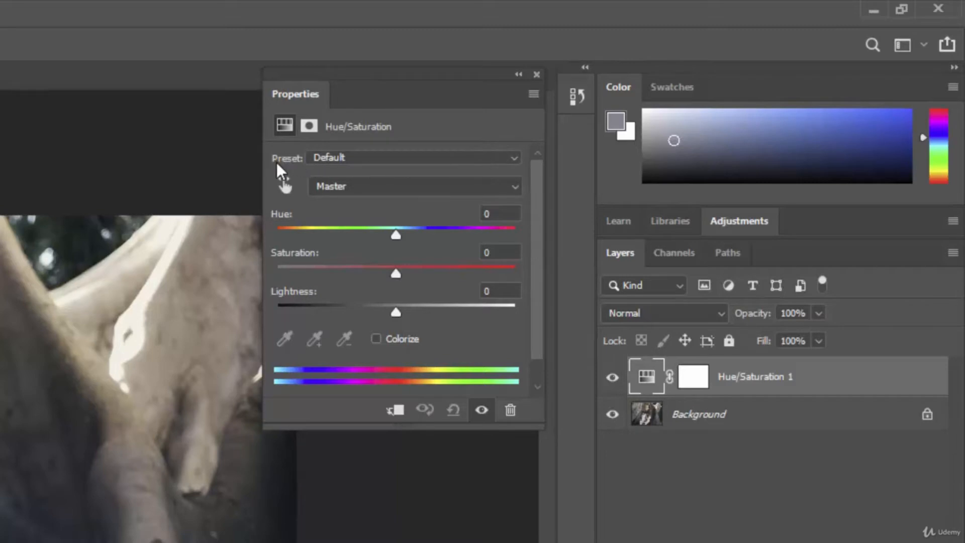
left_click(490, 159)
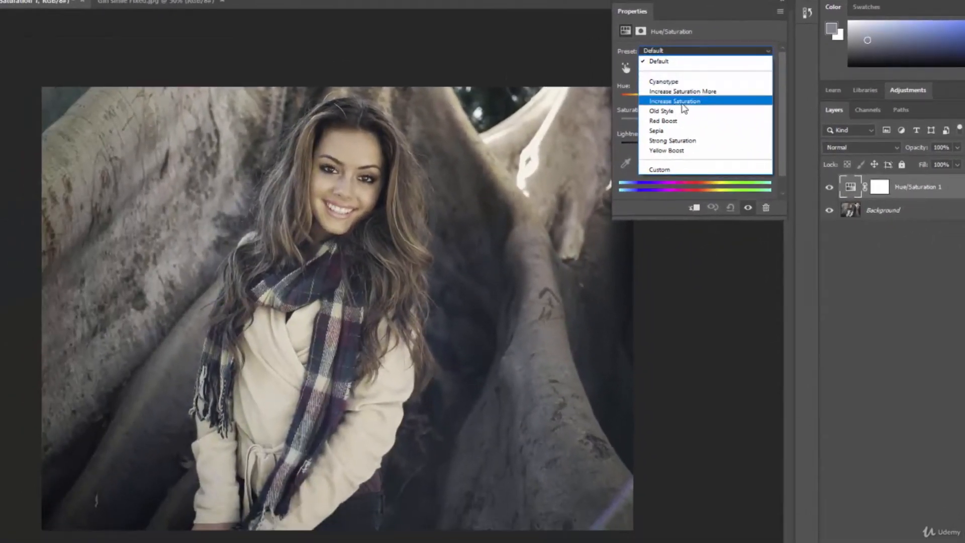
left_click(688, 101)
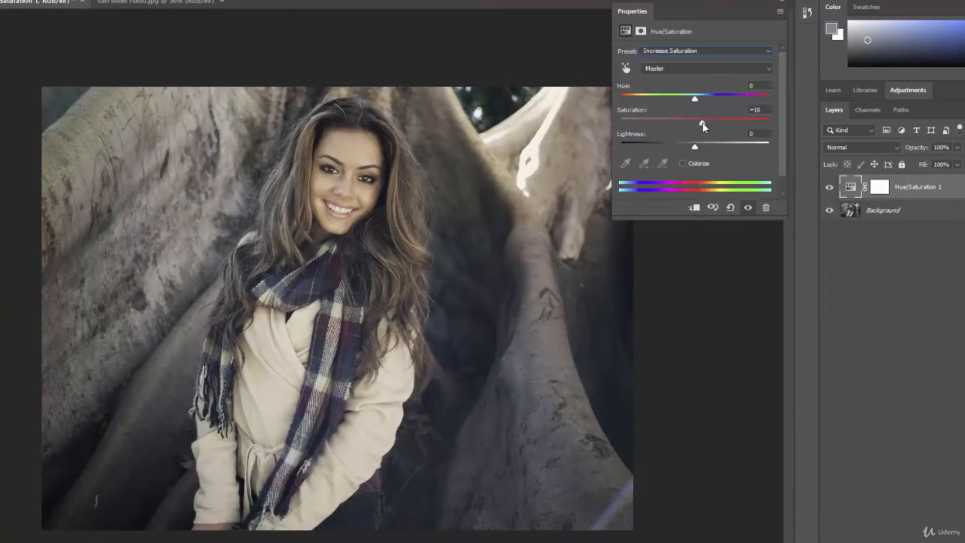
left_click(697, 50)
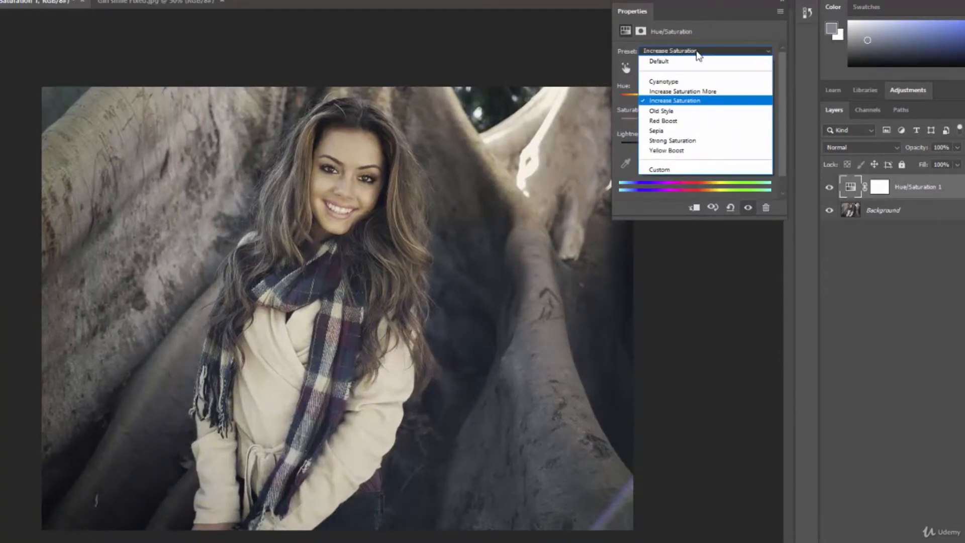
left_click(698, 91)
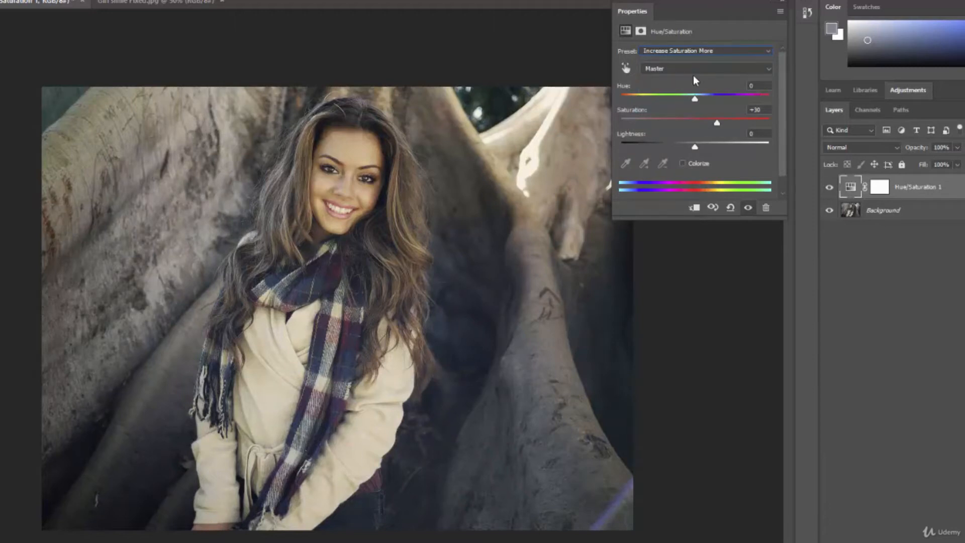
left_click(717, 53)
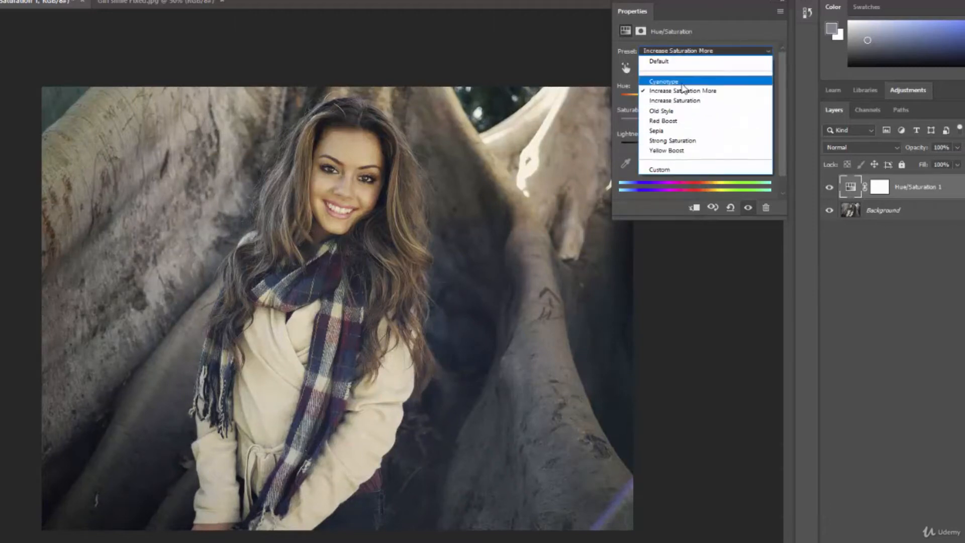
left_click(680, 82)
Step: Try the Red Boost and Sepia presets, then return to the Default preset
left_click(723, 50)
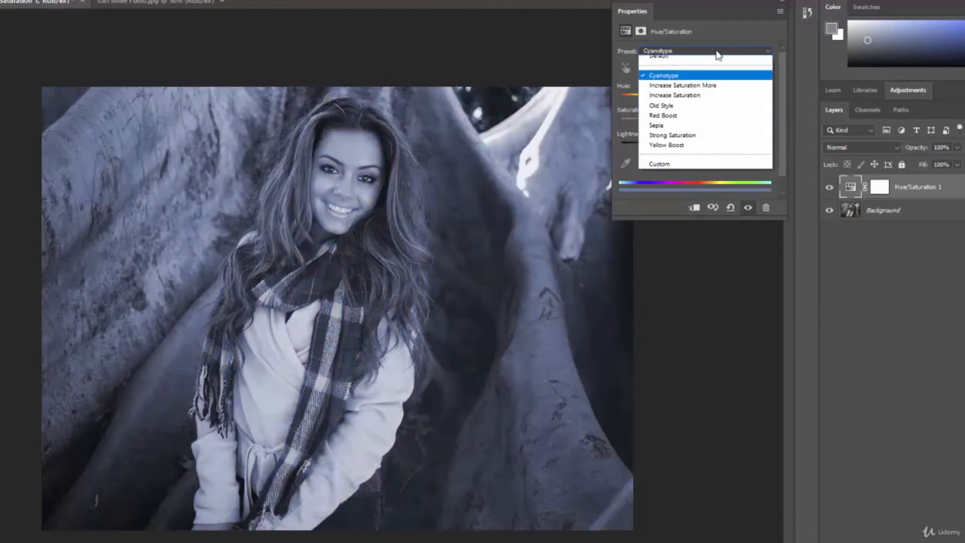
left_click(684, 121)
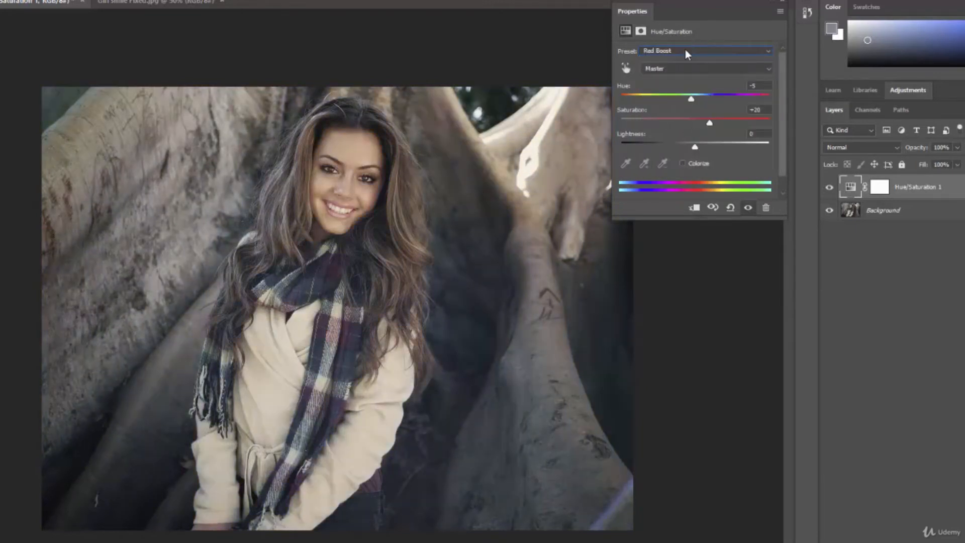
left_click(686, 50)
left_click(681, 132)
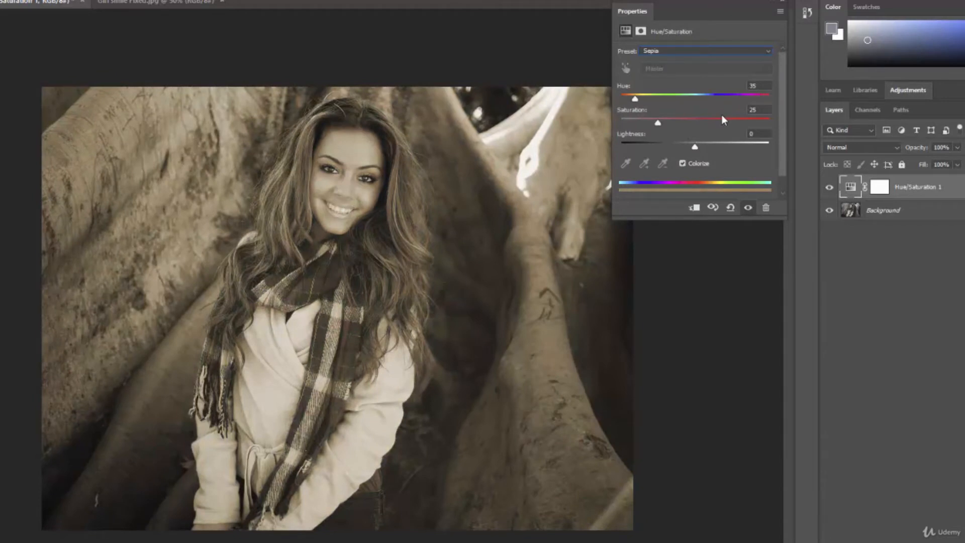
left_click(693, 52)
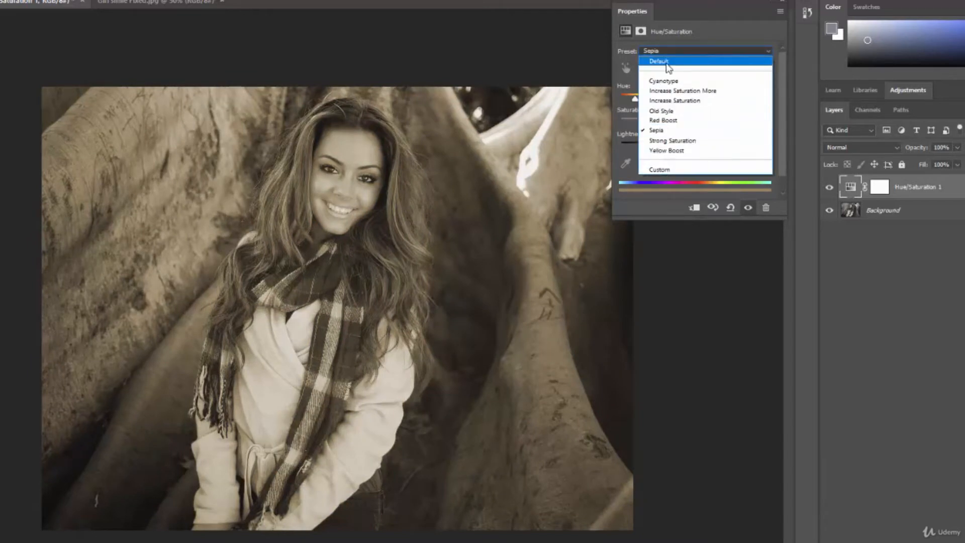
left_click(658, 61)
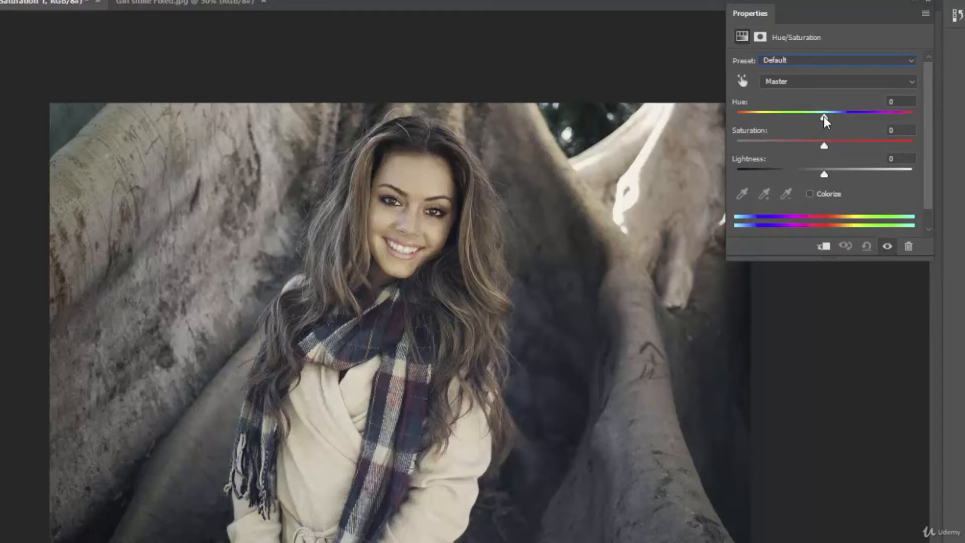
Step: Test a different tint with the Hue slider, then reset Hue to 0
left_click_drag(824, 116, 799, 121)
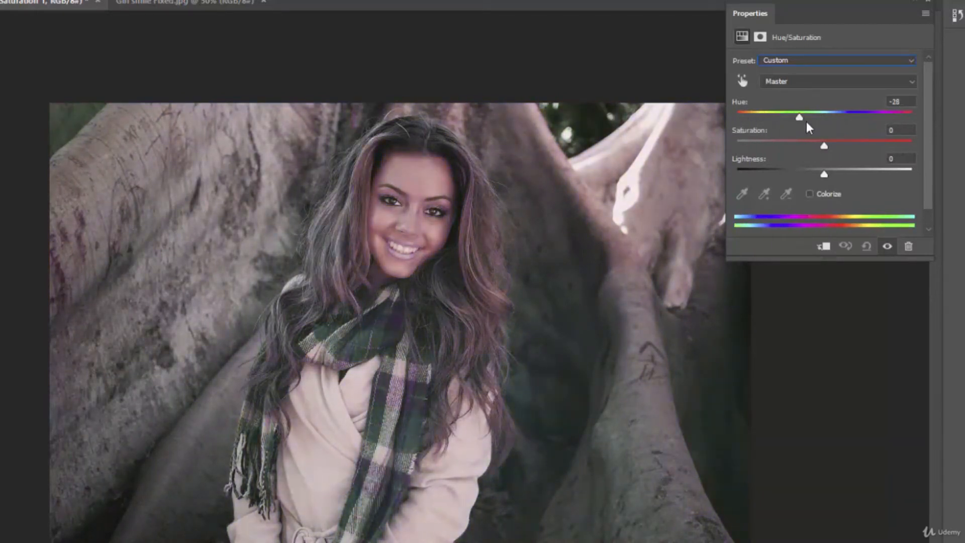
double_click(739, 103)
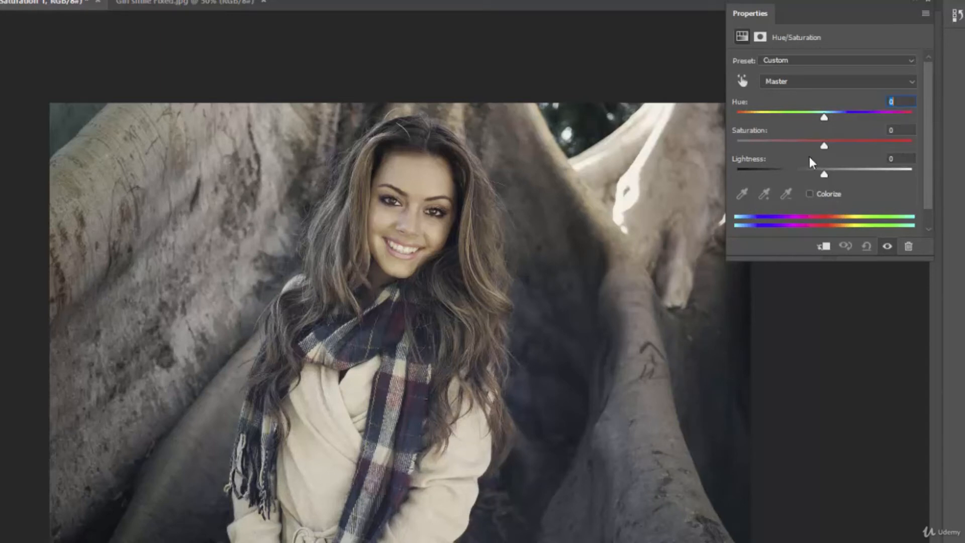
Step: Sweep master Saturation between both extremes, then settle it at +22
left_click_drag(825, 144, 732, 141)
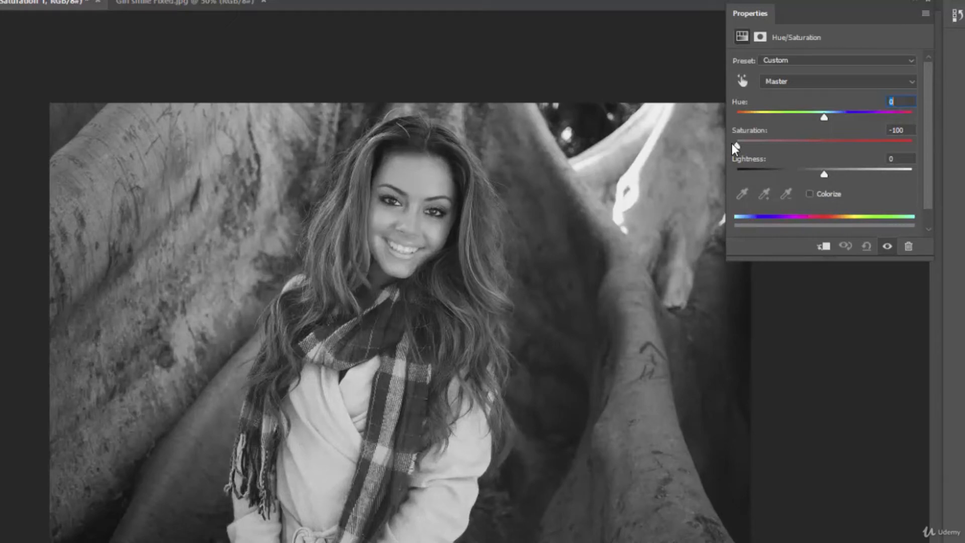
left_click_drag(734, 145, 909, 146)
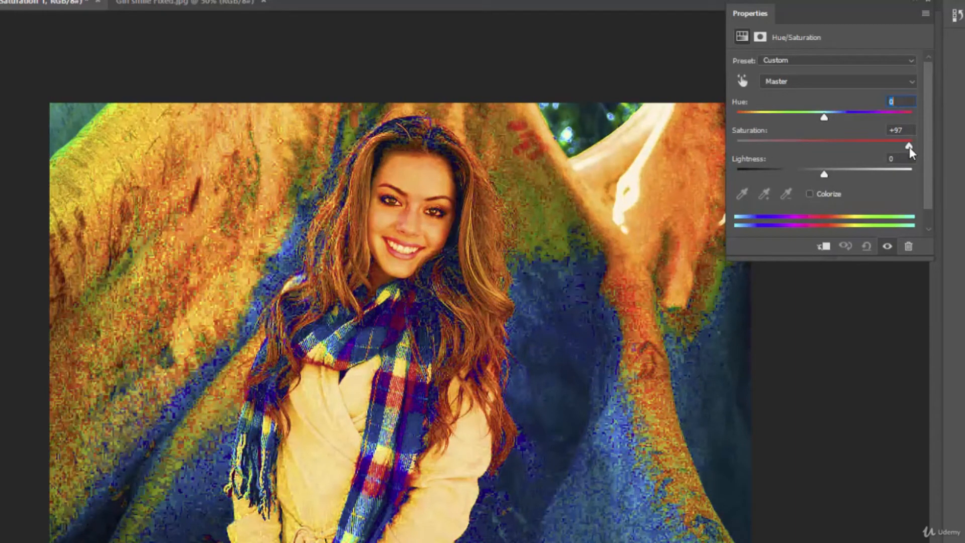
left_click_drag(909, 146, 825, 154)
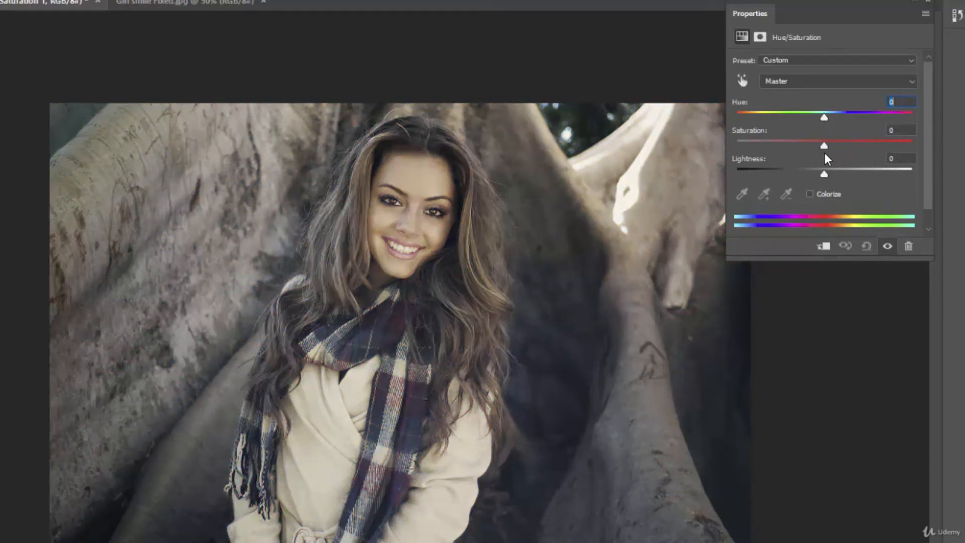
left_click_drag(824, 153, 844, 154)
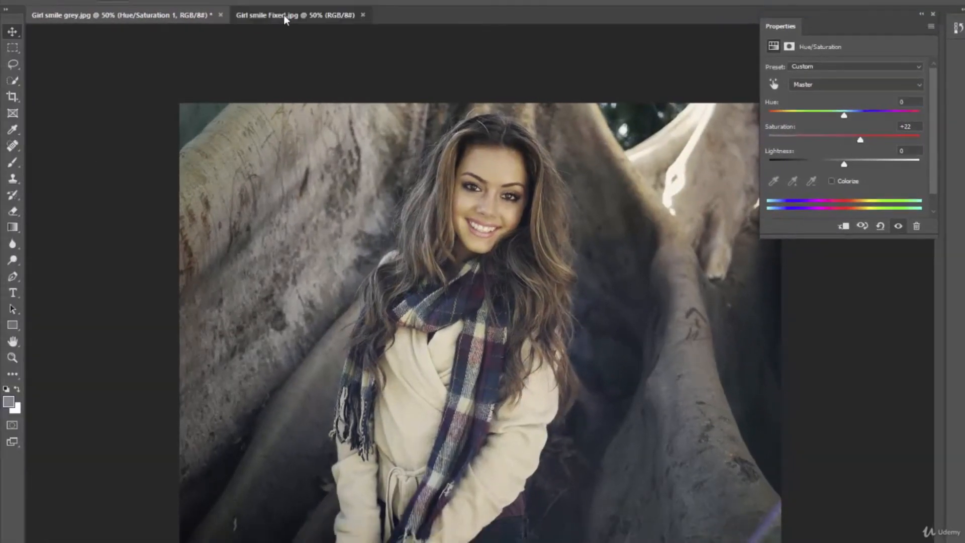
left_click(283, 14)
left_click(146, 11)
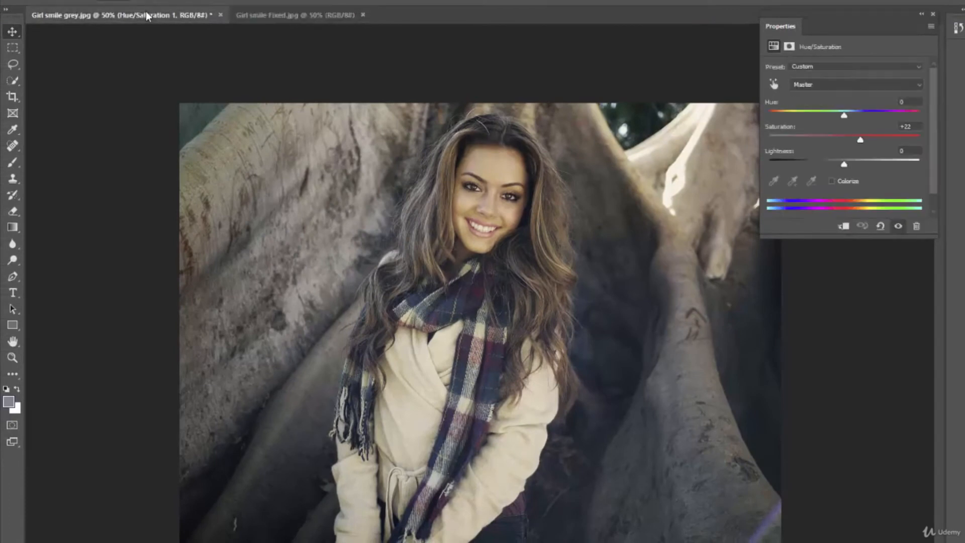
left_click(285, 16)
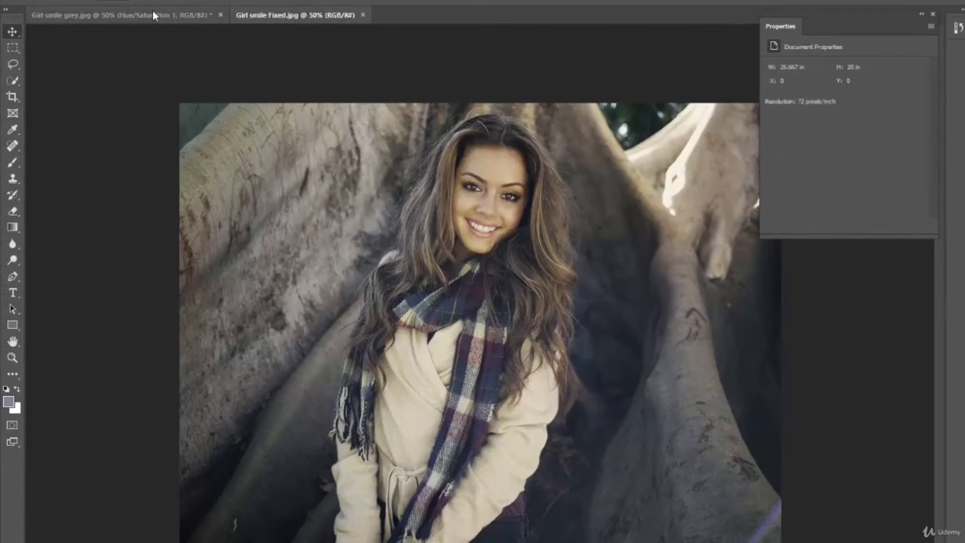
left_click(136, 18)
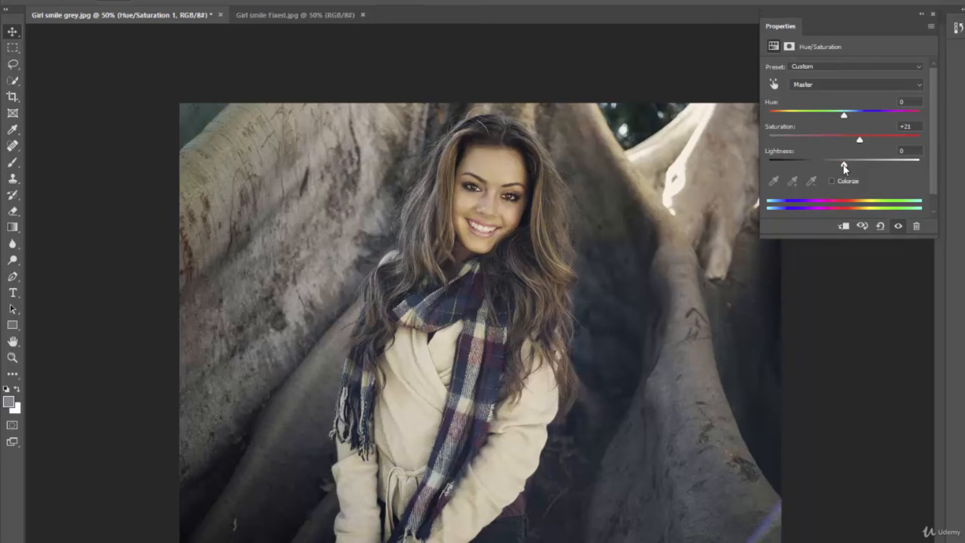
Step: Test Lightness, reset it to 0, and show the Master colour-range list
mouse_move(843, 165)
left_mouse_down()
mouse_move(777, 162)
mouse_move(893, 171)
mouse_move(851, 168)
left_mouse_up()
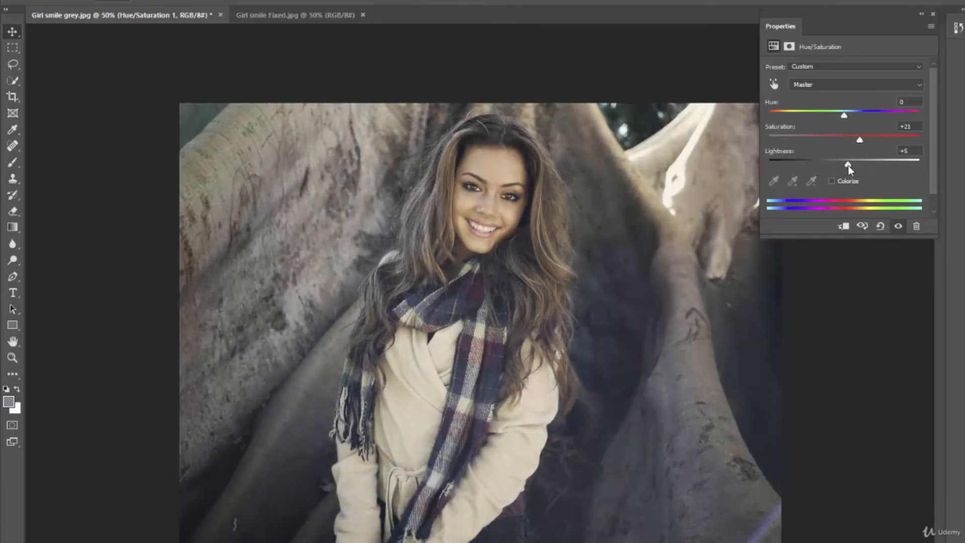
double_click(777, 153)
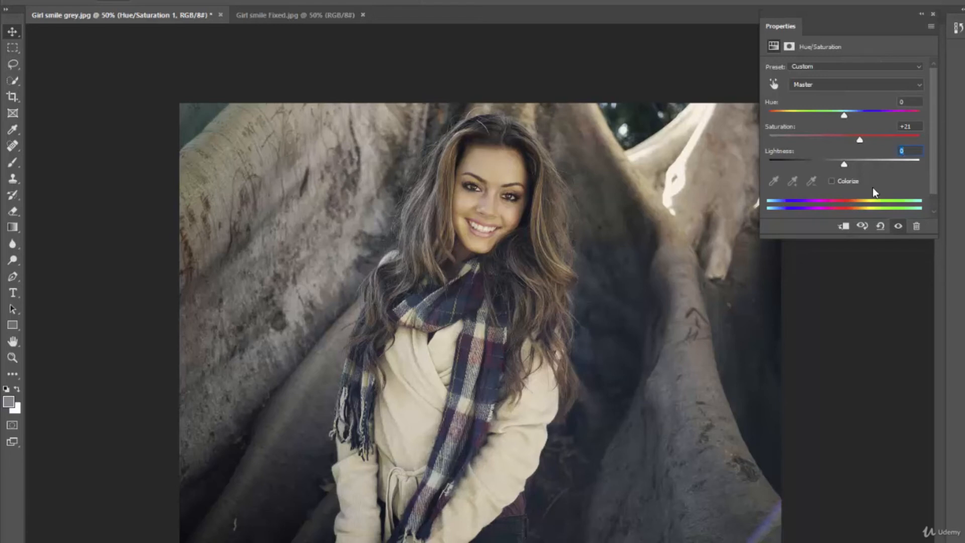
left_click(918, 84)
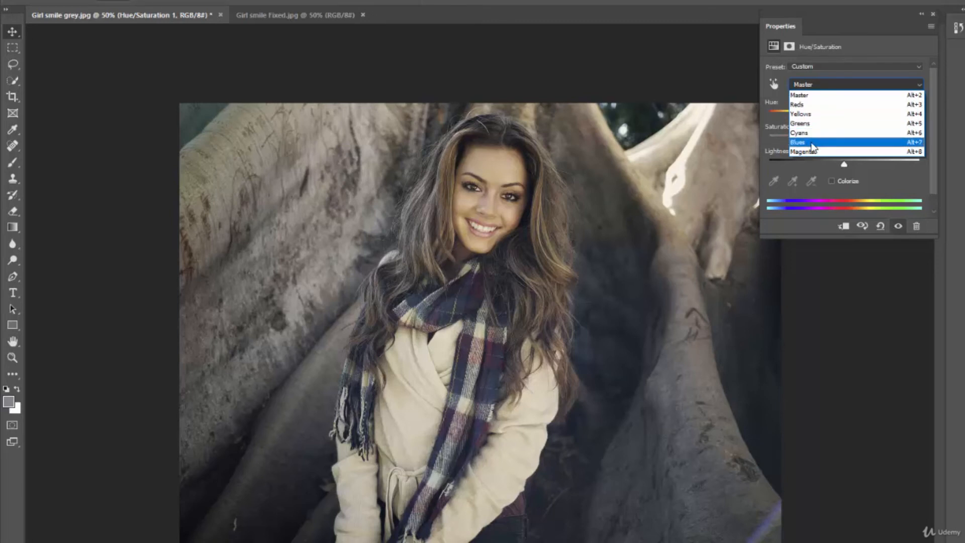
Step: Switch to the Reds range, test its saturation up to +93, then set it to 0
left_click(810, 105)
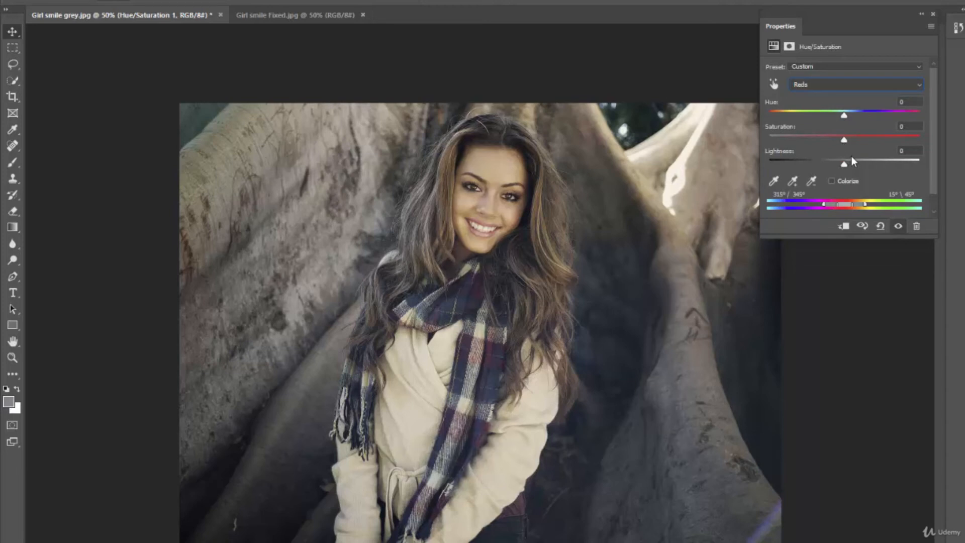
left_click_drag(843, 140, 864, 140)
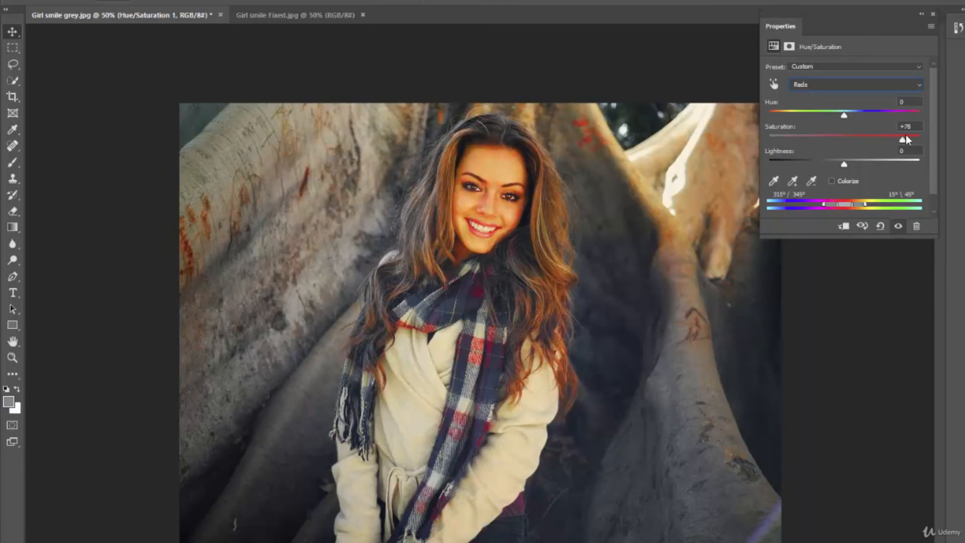
left_click_drag(910, 134, 765, 139)
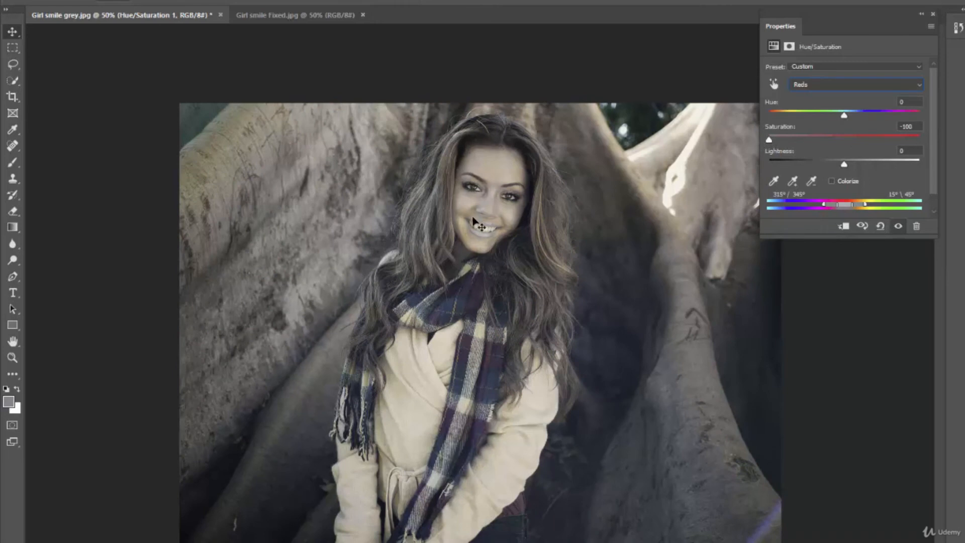
left_click_drag(768, 140, 855, 144)
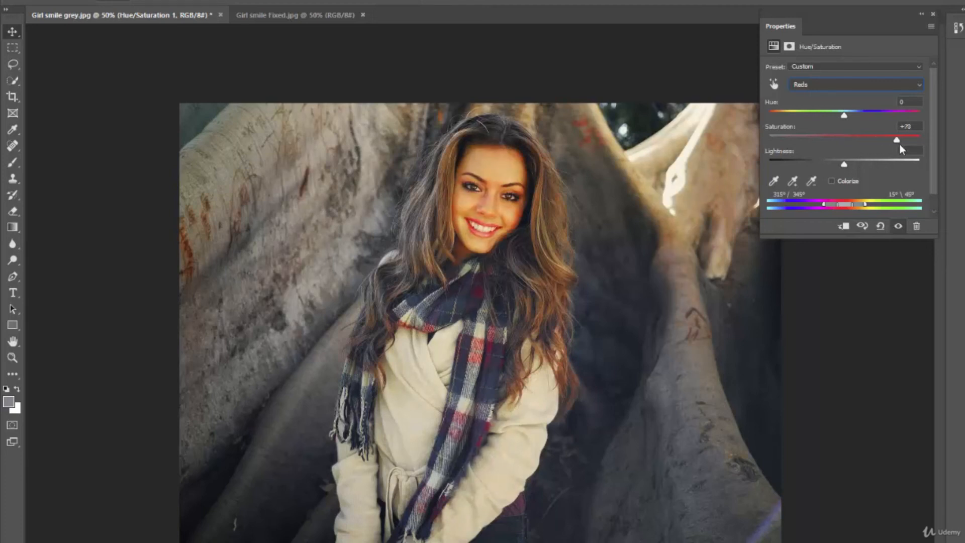
left_click_drag(900, 146, 914, 145)
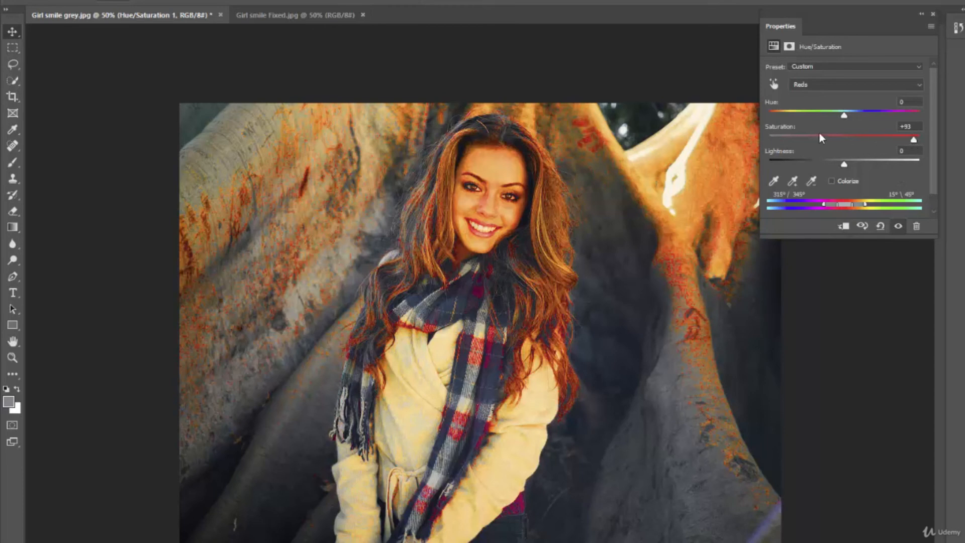
left_click(908, 126)
type("0")
key("Return")
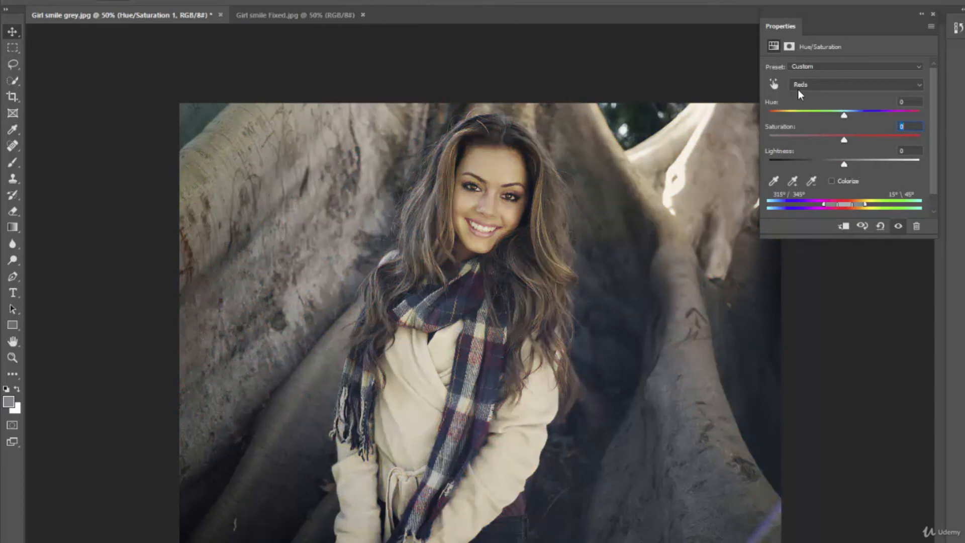
Step: Test Reds lightness, reset it to 0, then switch back to the Master range
mouse_move(845, 164)
left_mouse_down()
mouse_move(906, 165)
mouse_move(780, 164)
mouse_move(852, 164)
left_mouse_up()
double_click(776, 151)
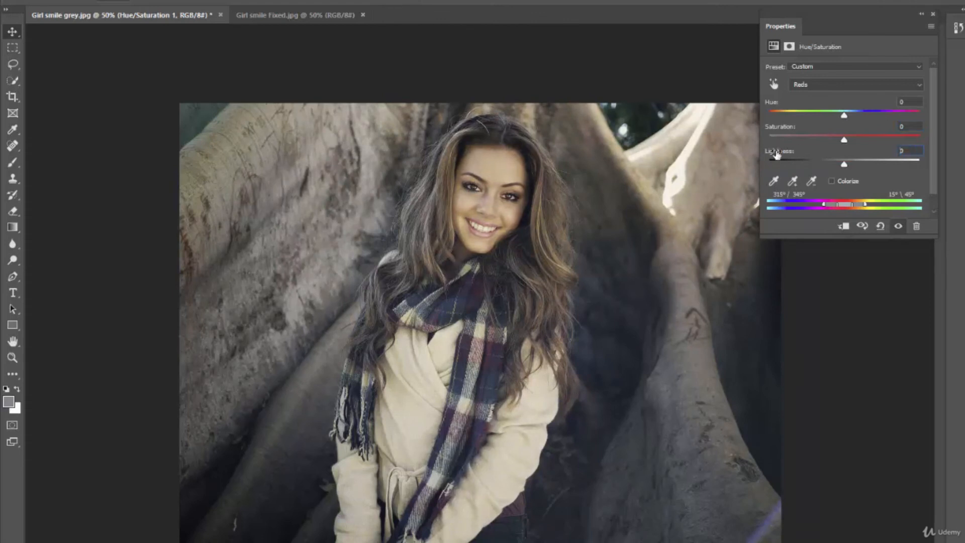
left_click(838, 84)
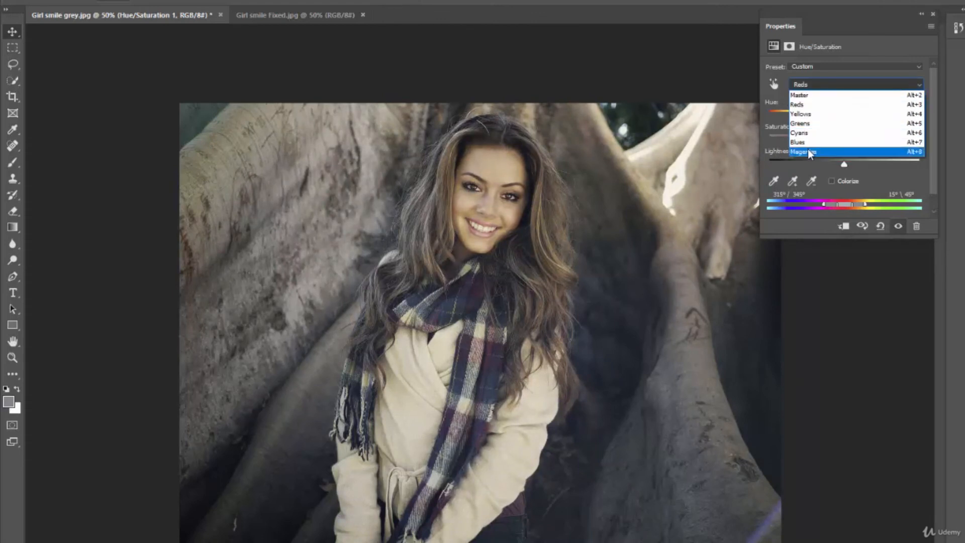
left_click(821, 105)
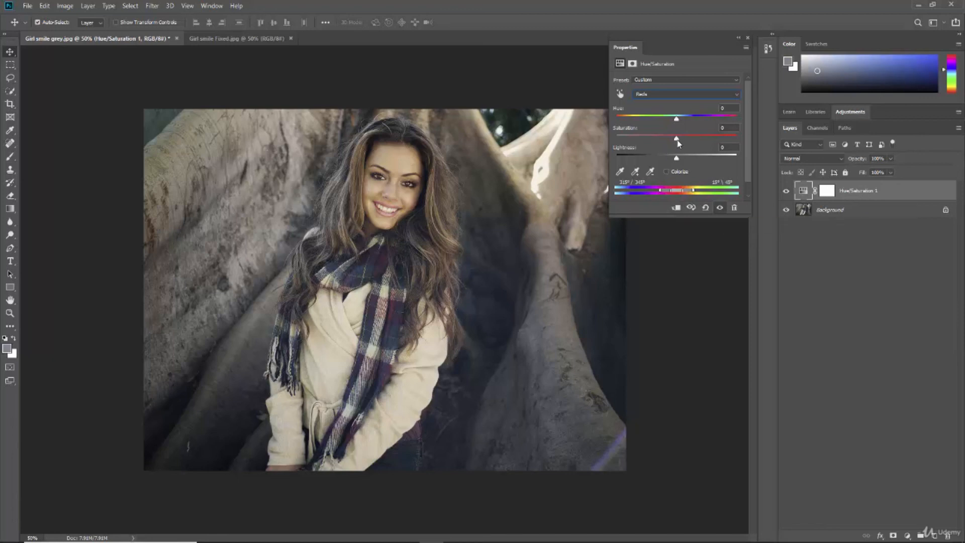
left_click(680, 93)
left_click(649, 104)
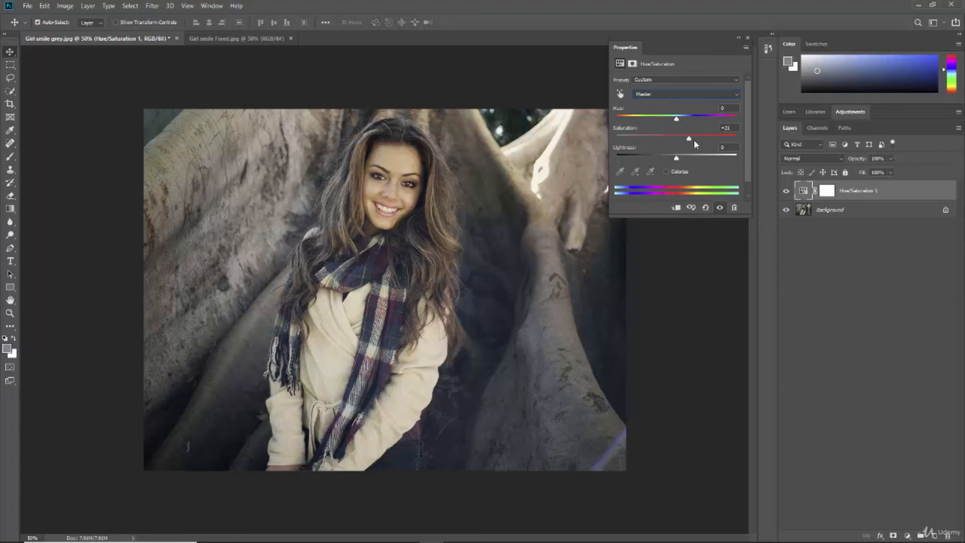